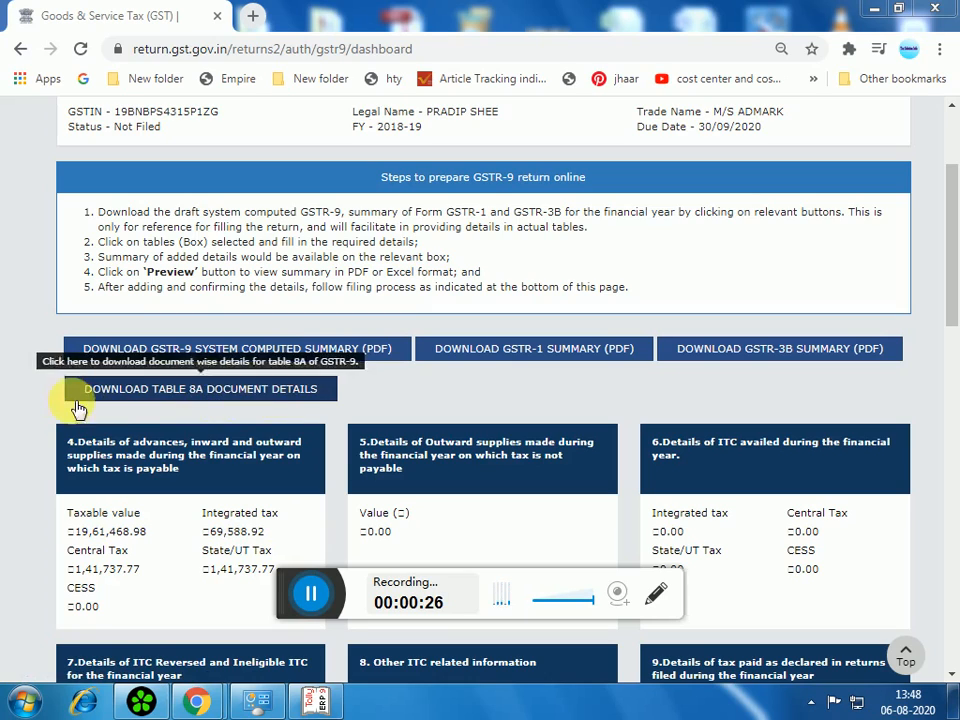
Download the Table 8A document details from the GSTR-9 dashboard as a ZIP archive on the Desktop.
click(218, 396)
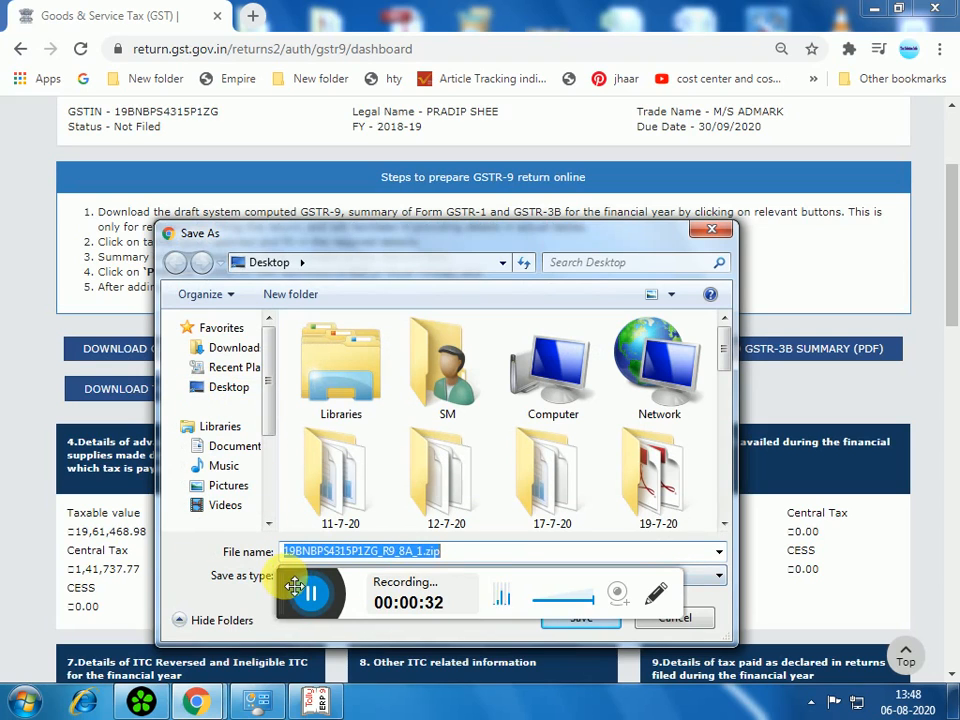
drag(293, 589, 288, 613)
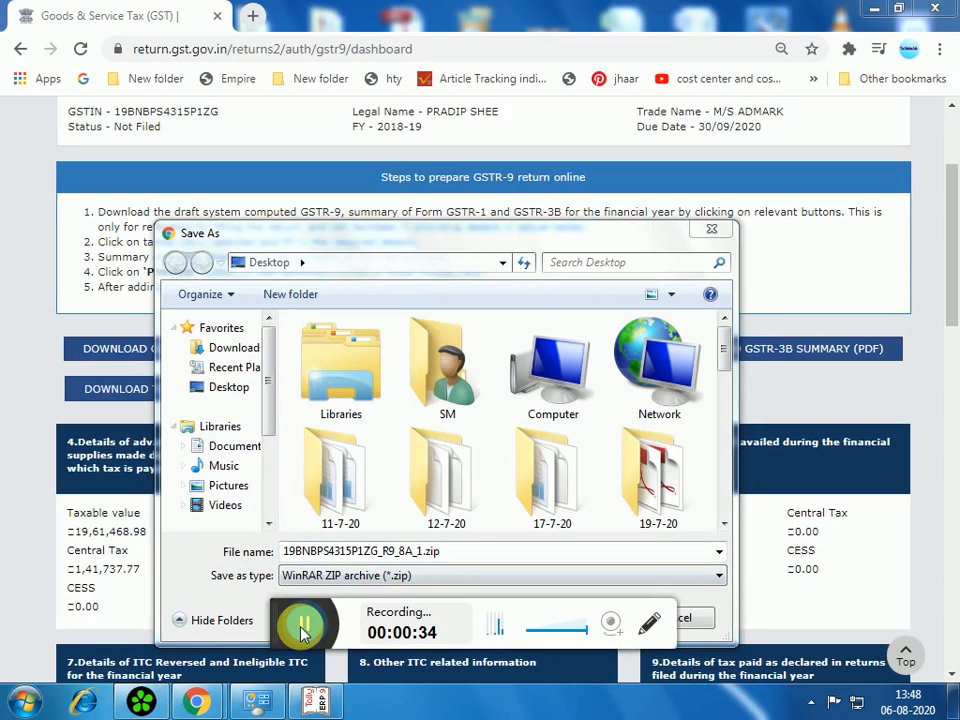
click(304, 628)
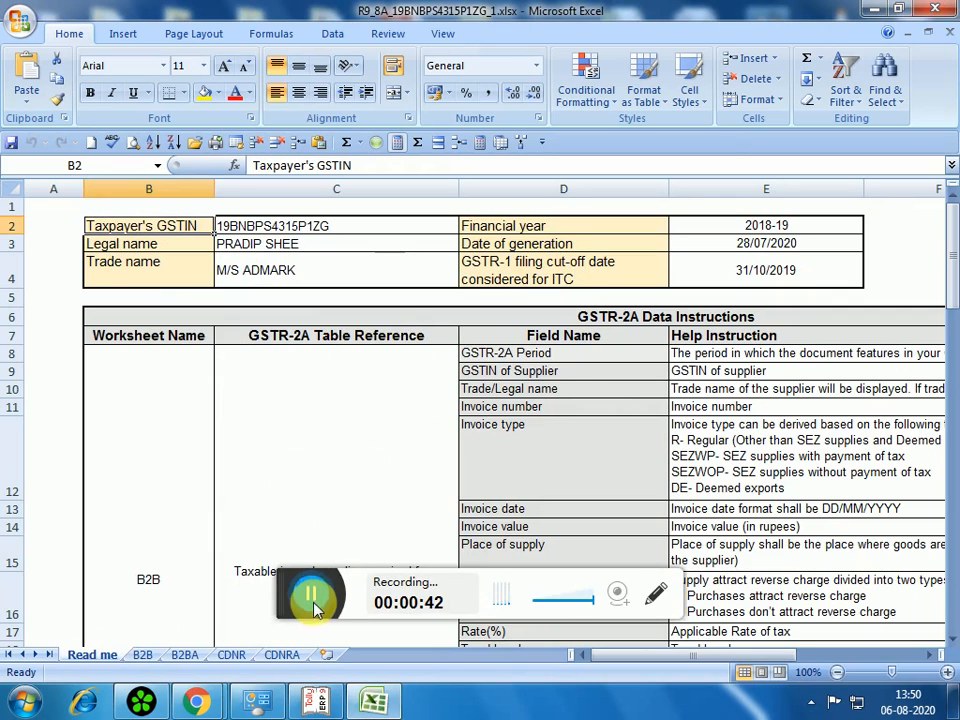
Open the B2B sheet of the Table 8A workbook in Excel and examine the supplier GSTIN, trade name and invoice detail columns.
click(508, 274)
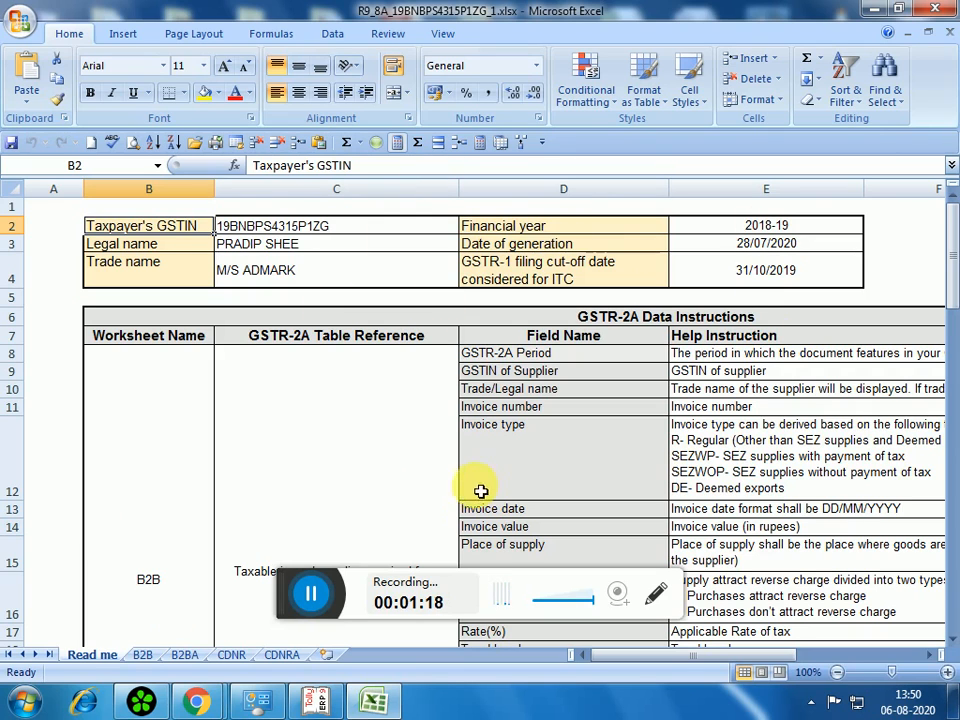
click(142, 655)
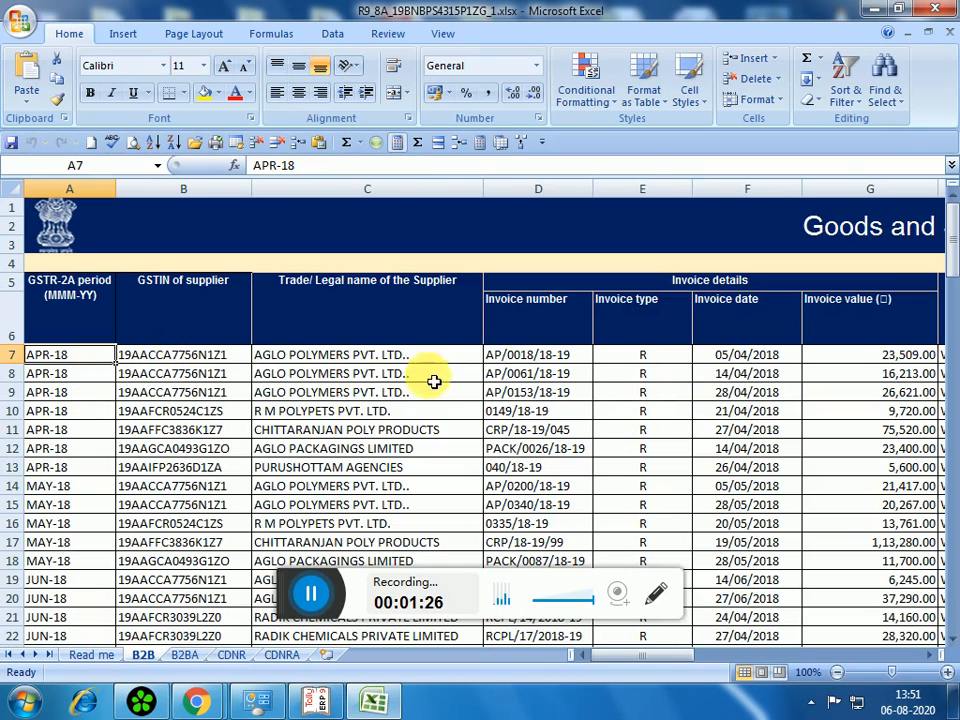
click(163, 355)
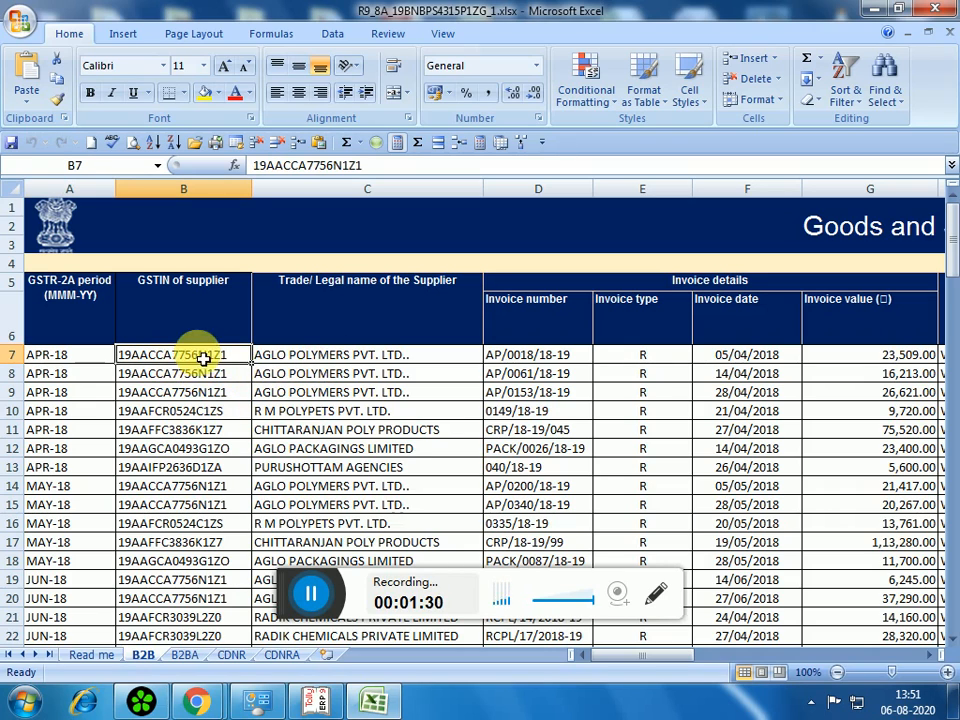
click(396, 357)
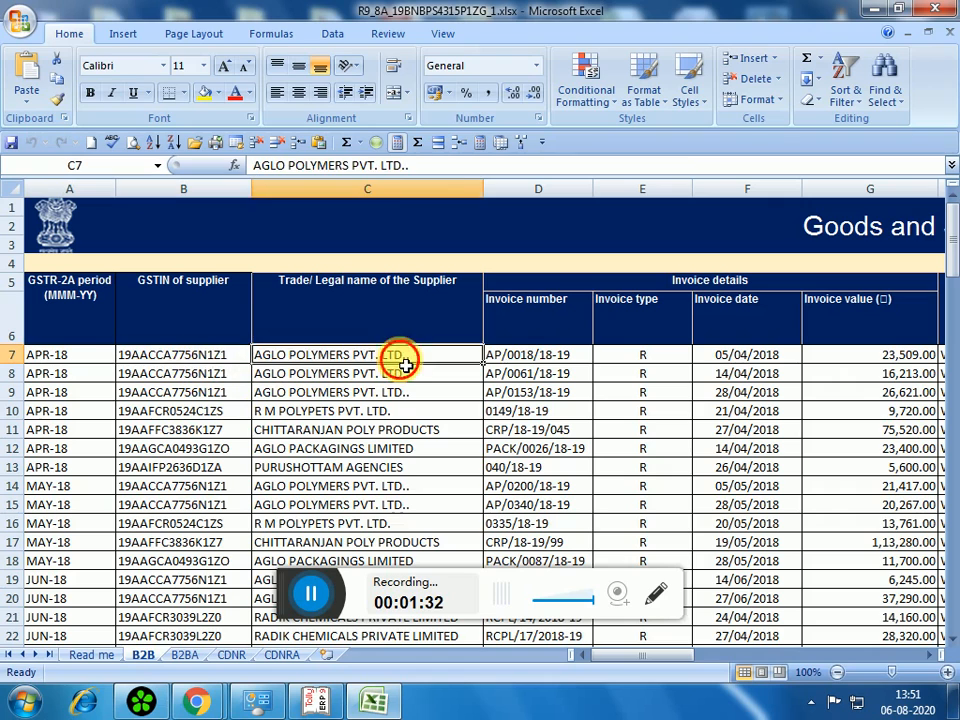
click(546, 358)
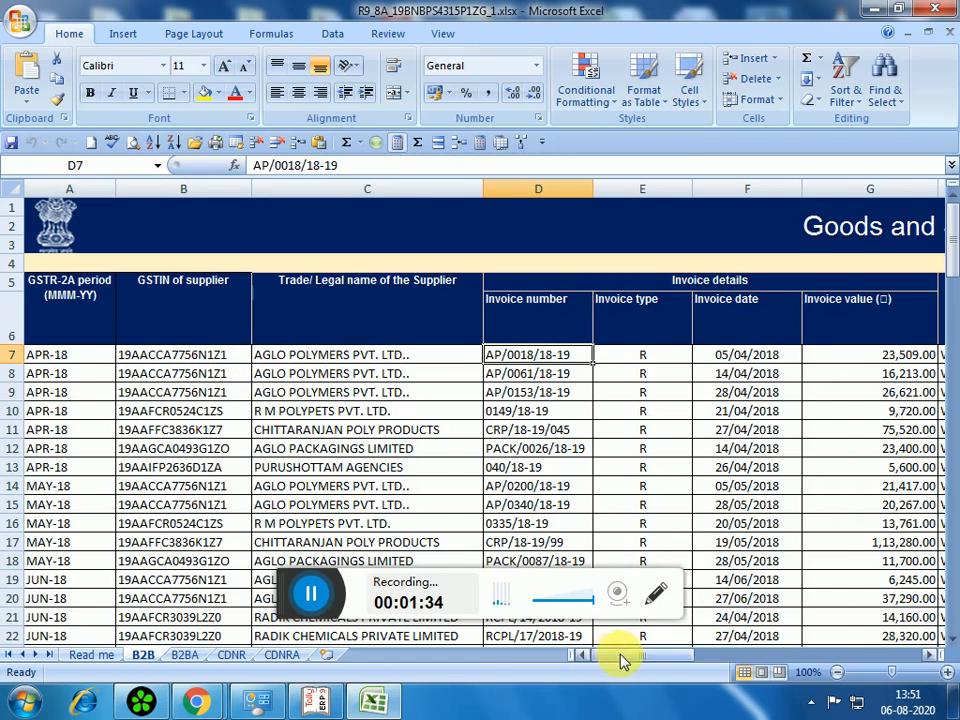
drag(621, 658, 643, 660)
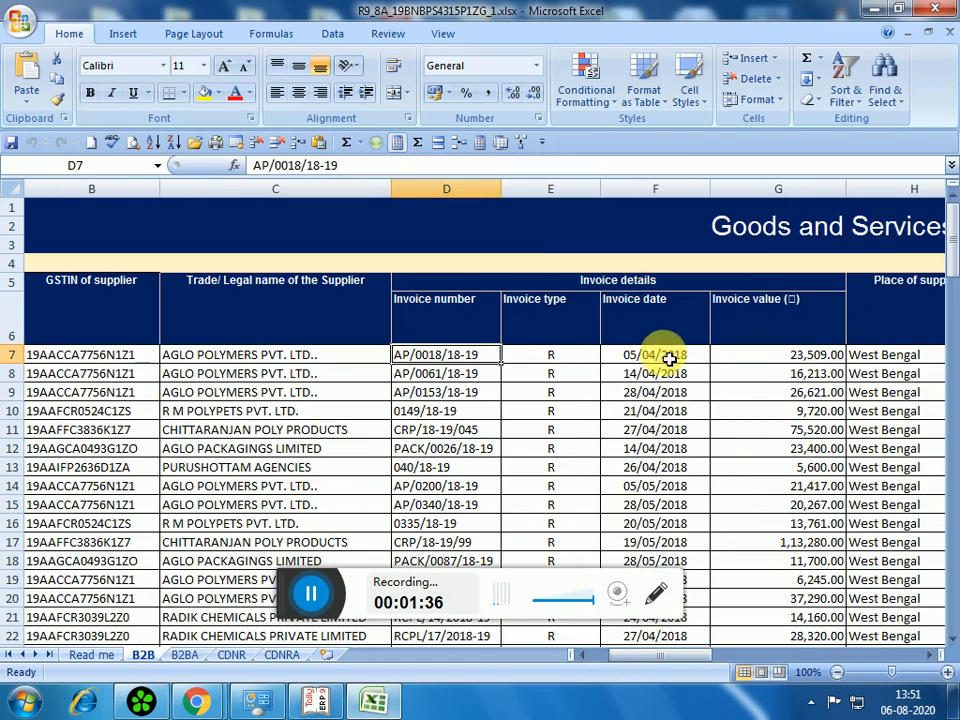
drag(643, 655, 678, 658)
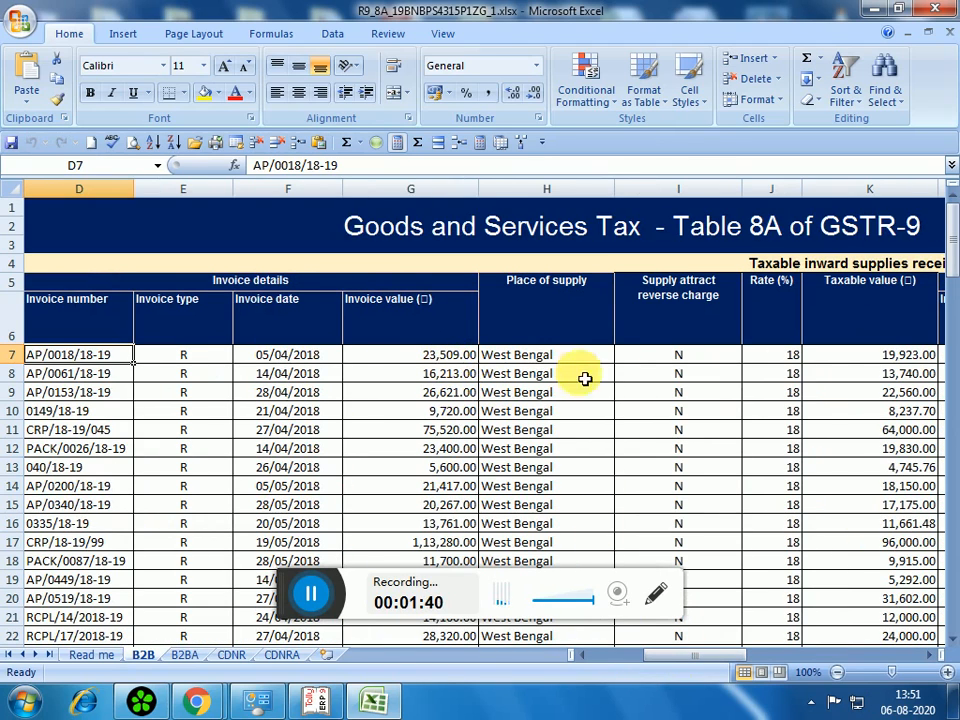
Examine the reverse charge, rate, taxable value, tax amount and counterparty GSTR-1 filing date columns of the B2B sheet.
click(708, 358)
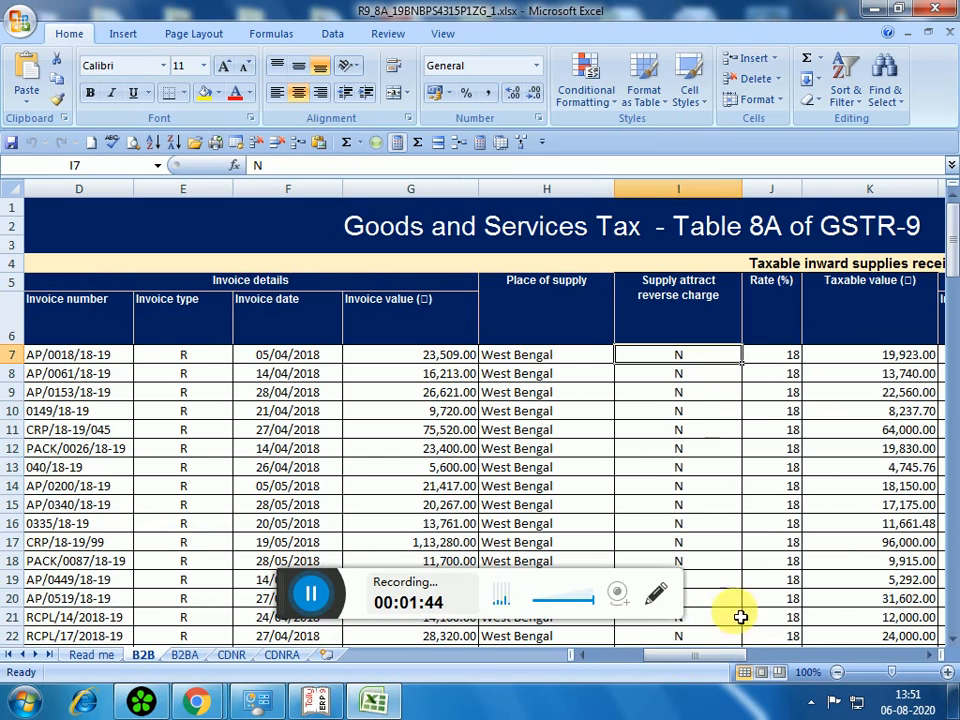
drag(716, 659, 800, 655)
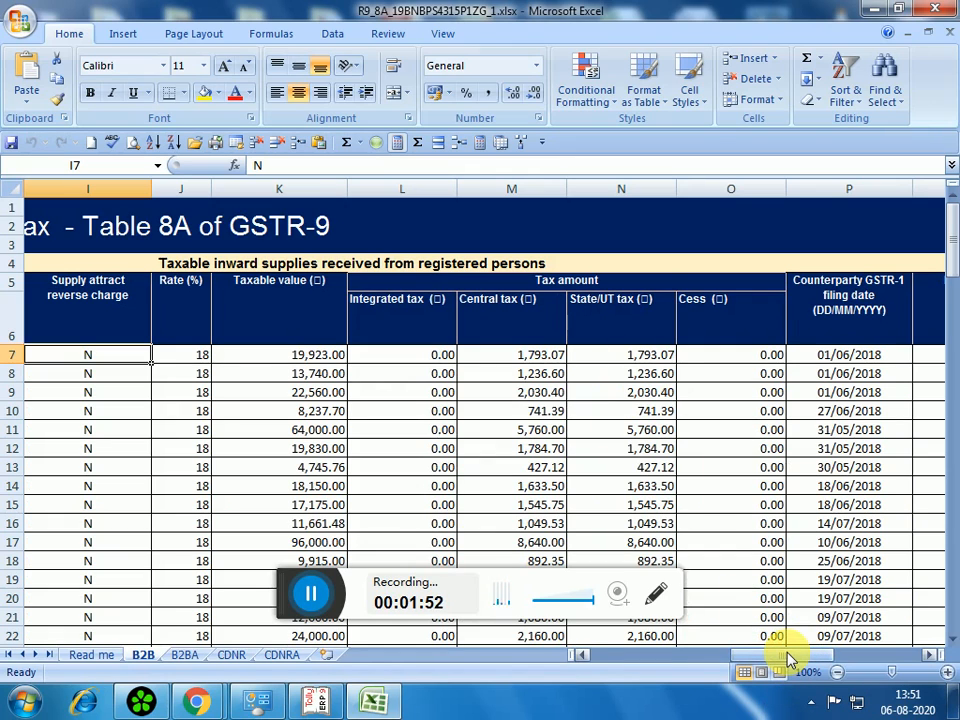
drag(789, 658, 823, 657)
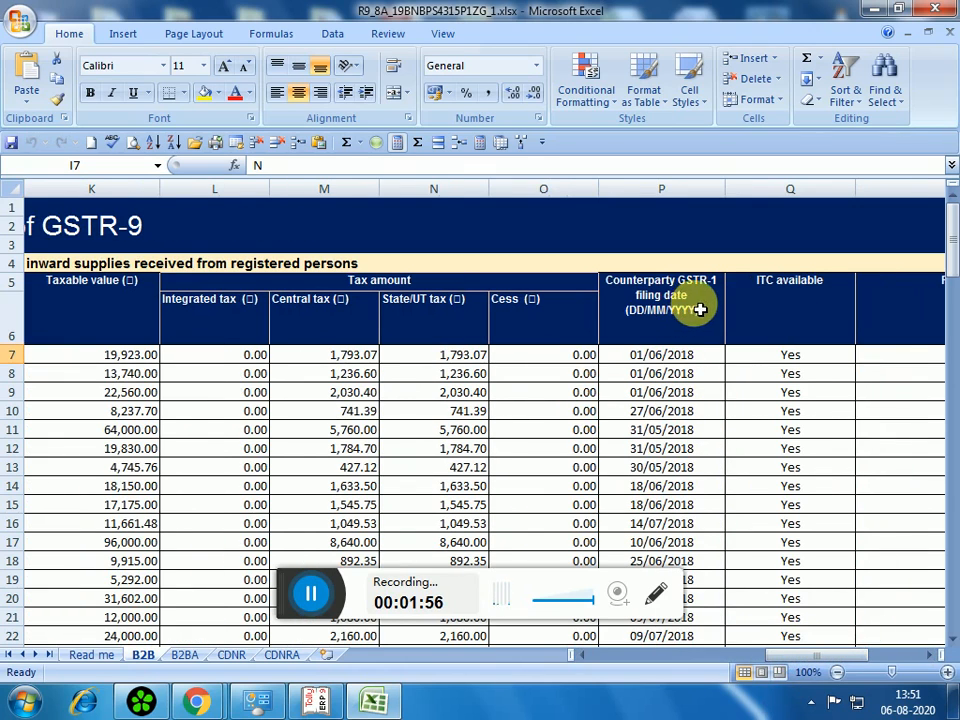
click(671, 360)
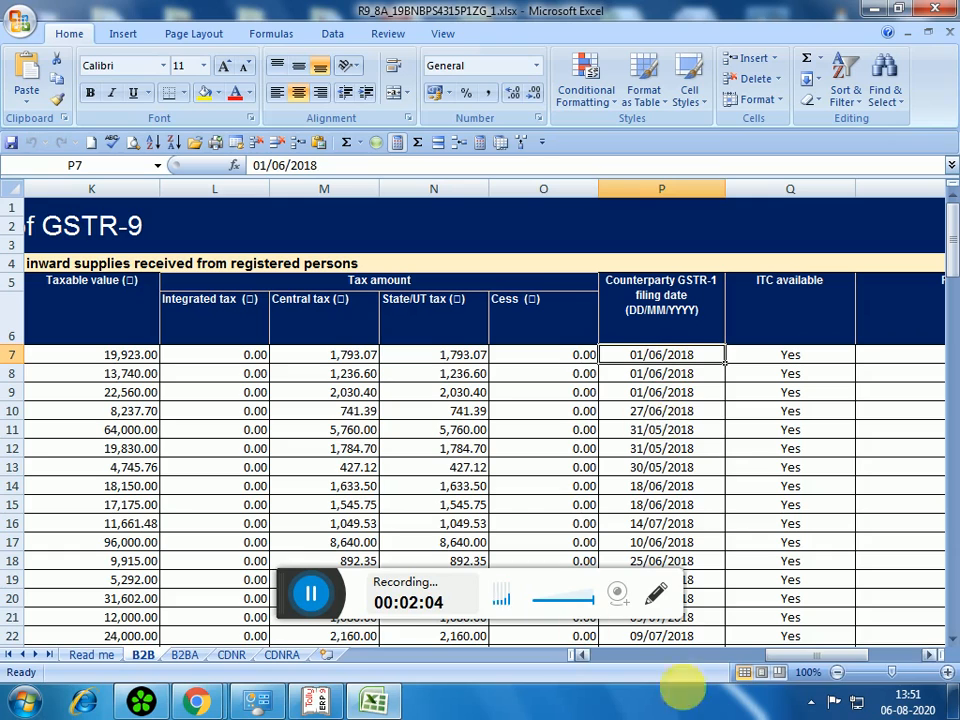
Compare the first B2B invoice's GSTR-2A period with its counterparty filing date and check the Reason for non accounting column.
drag(784, 657, 590, 660)
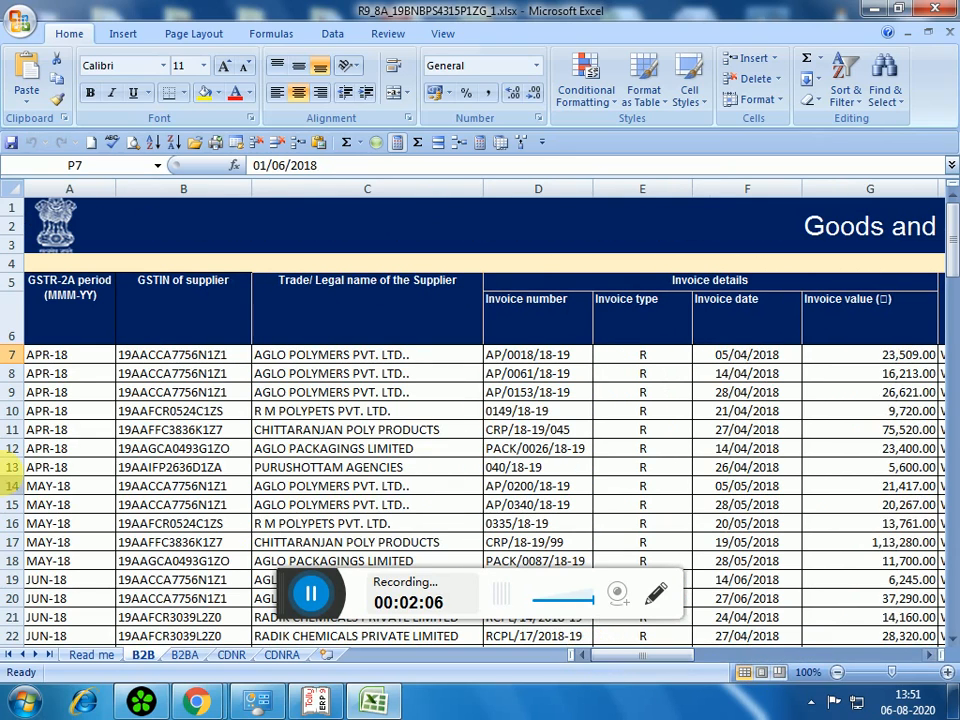
click(56, 358)
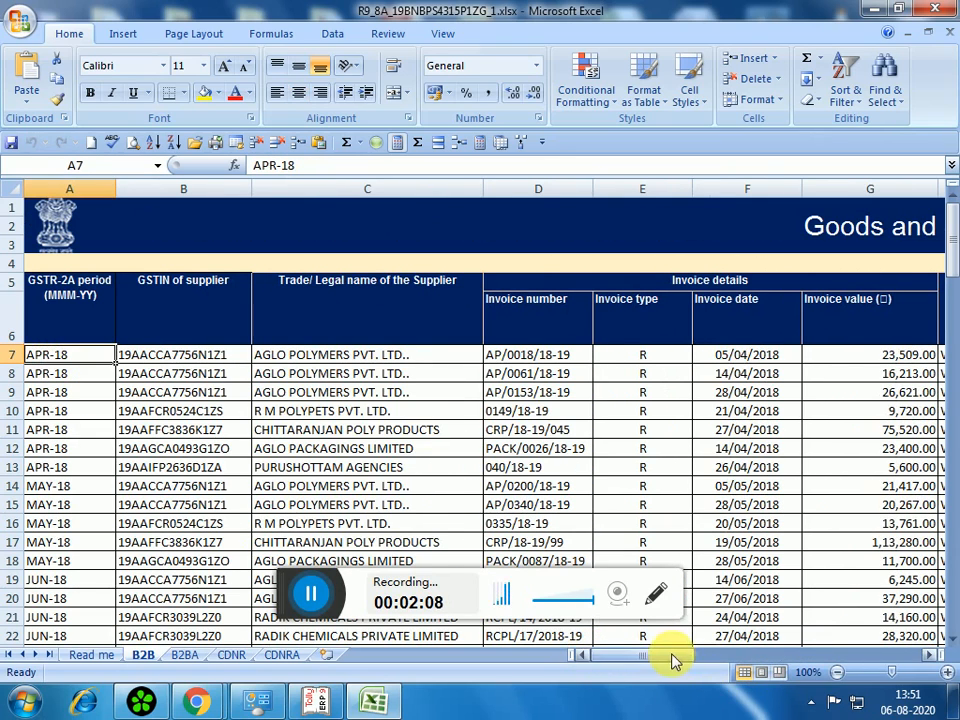
drag(671, 657, 843, 655)
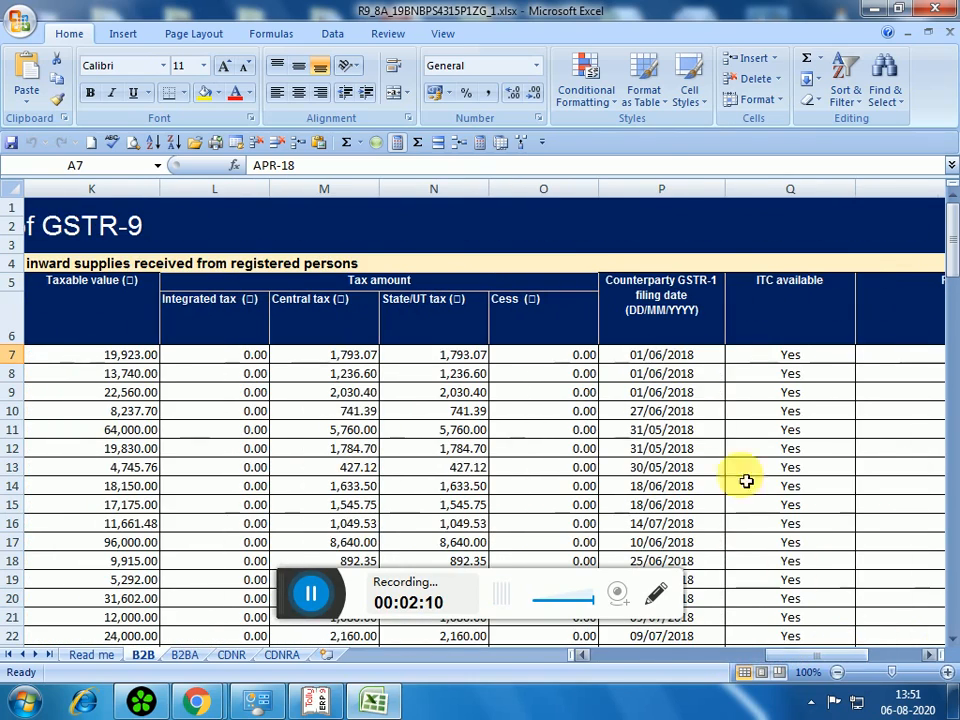
click(699, 363)
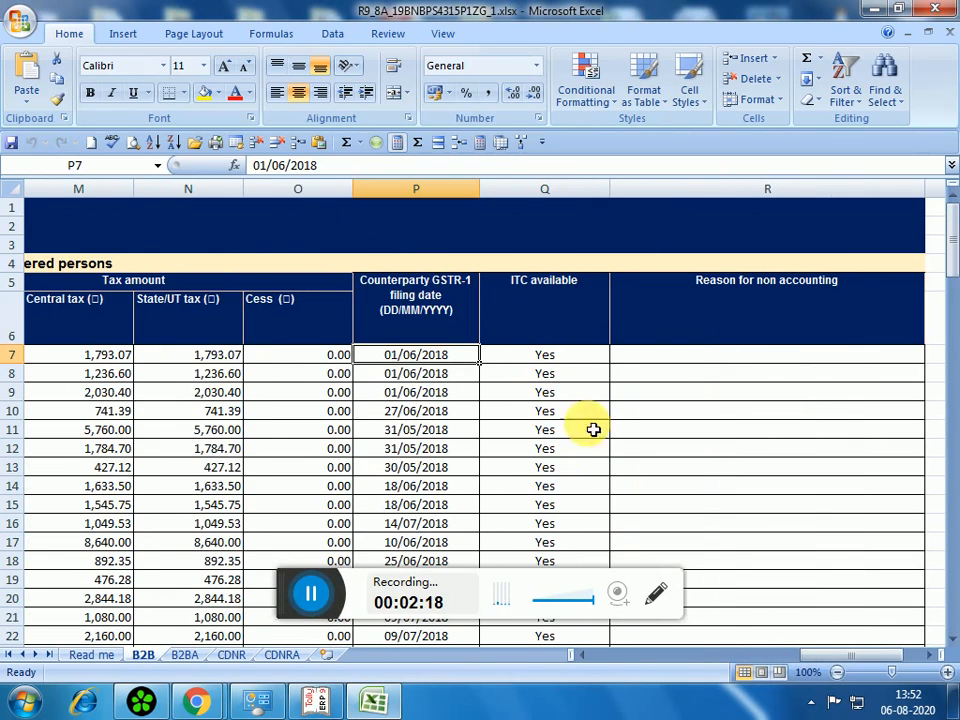
click(760, 306)
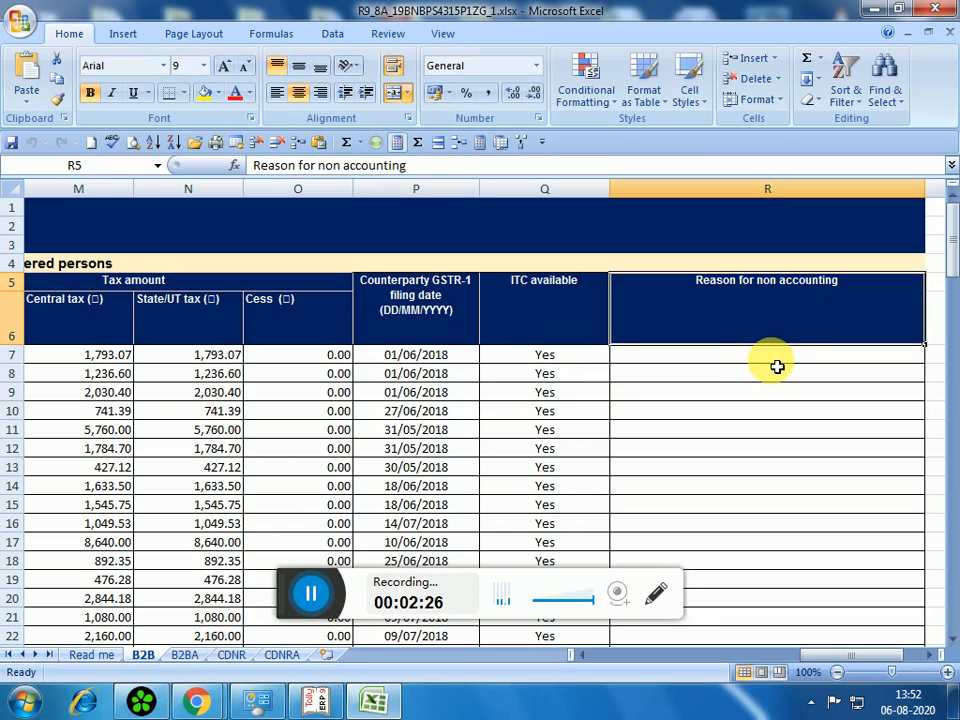
drag(777, 366, 778, 525)
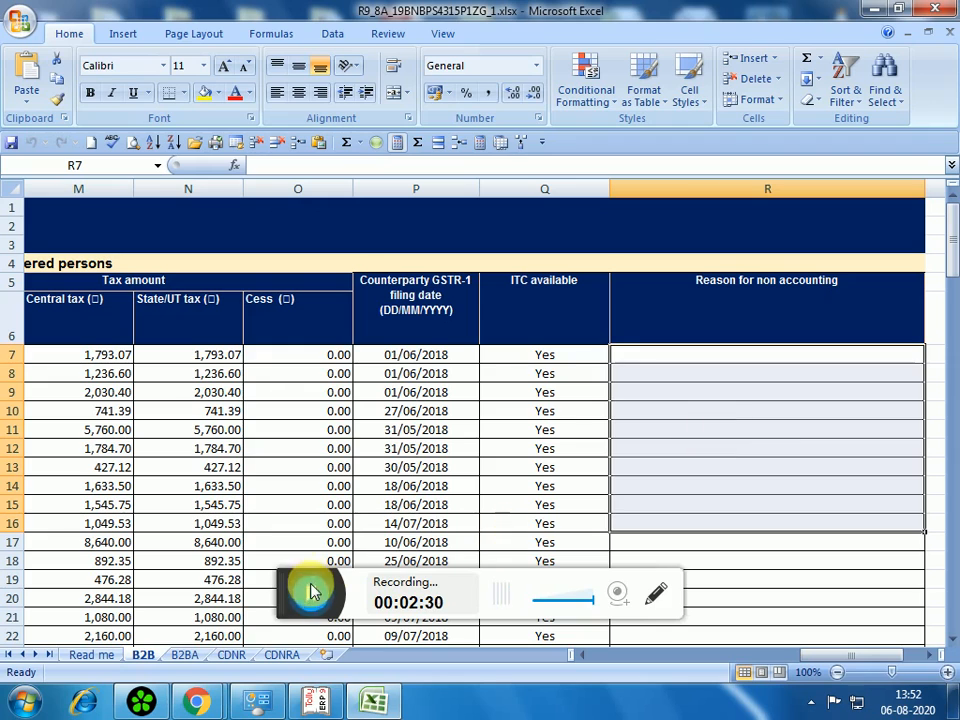
Review the B2BA sheet's columns for amended invoices, from GSTIN of supplier through Reason for non accounting.
click(185, 656)
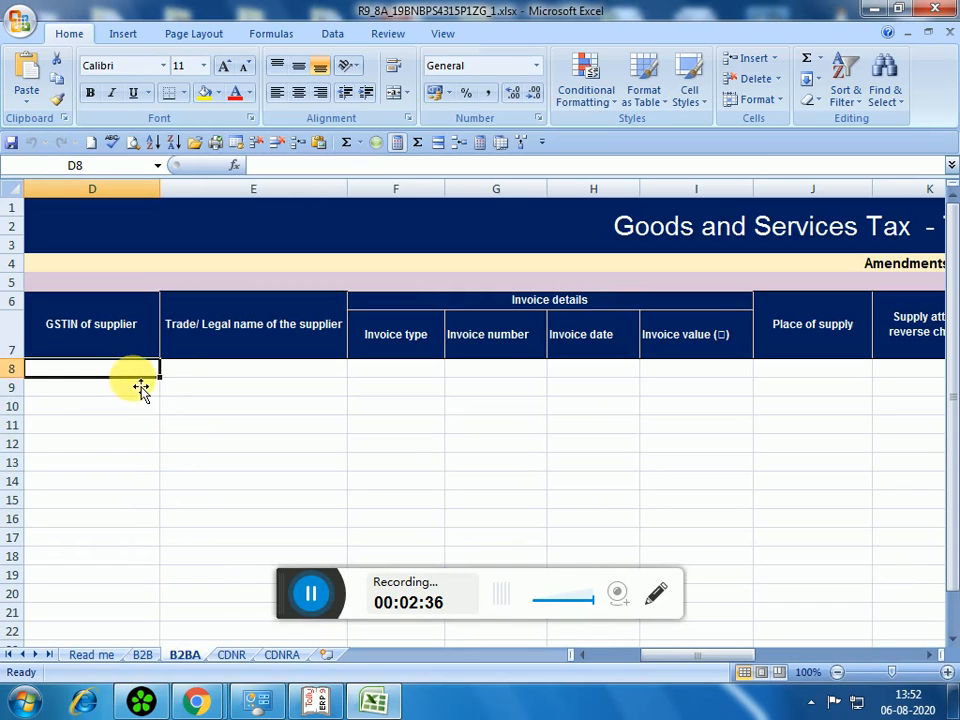
click(118, 340)
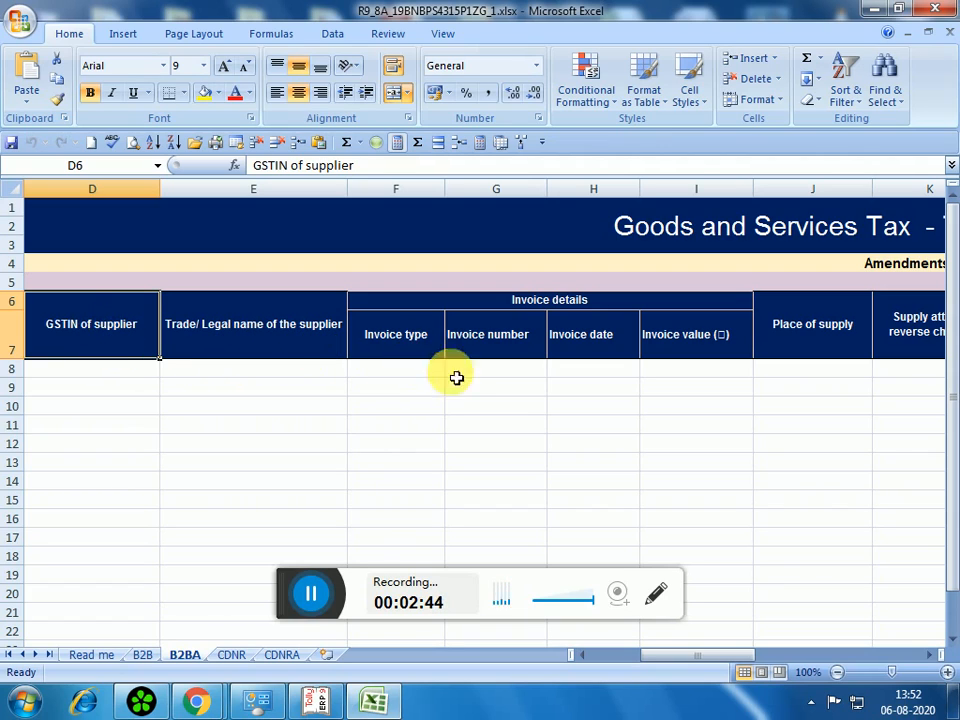
drag(664, 660, 695, 660)
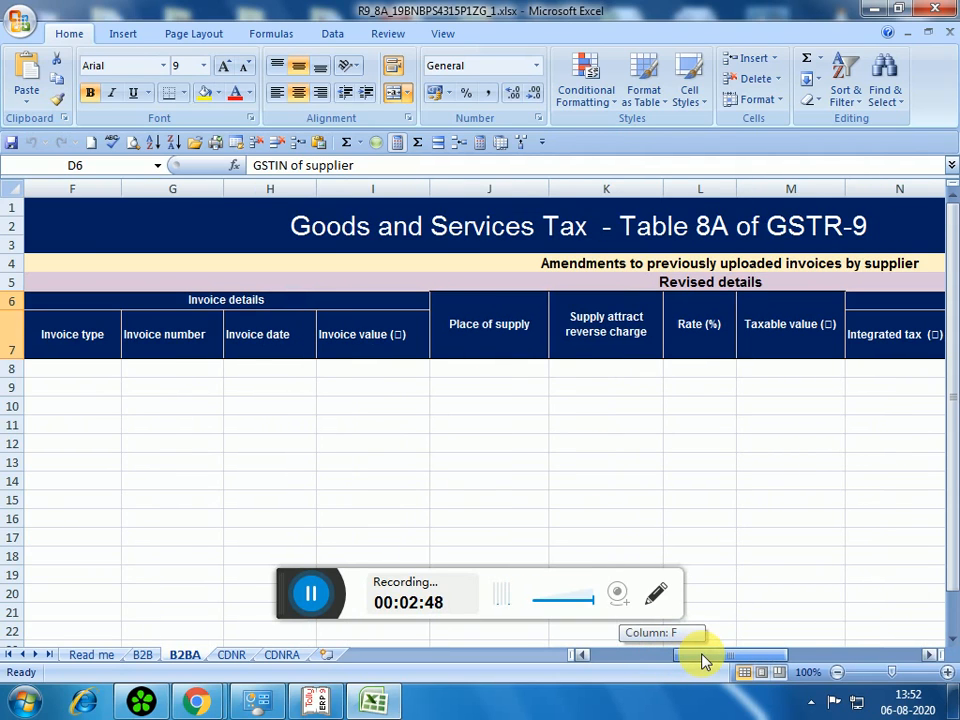
drag(705, 660, 845, 656)
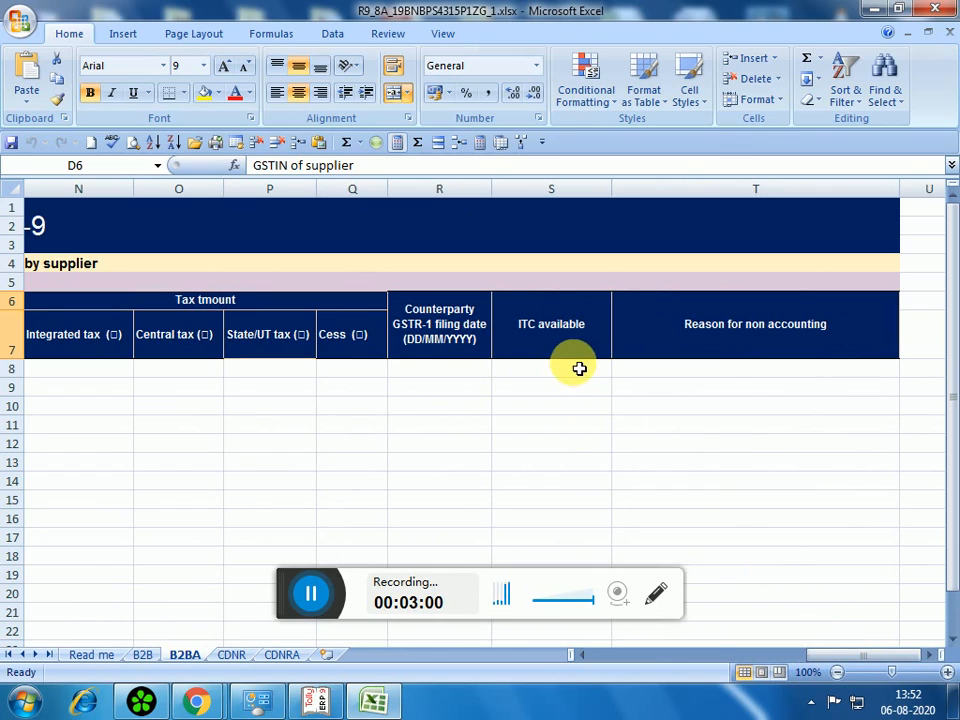
Look over the CDNR sheet for credit and debit notes and the CDNRA sheet for their amendments.
click(232, 655)
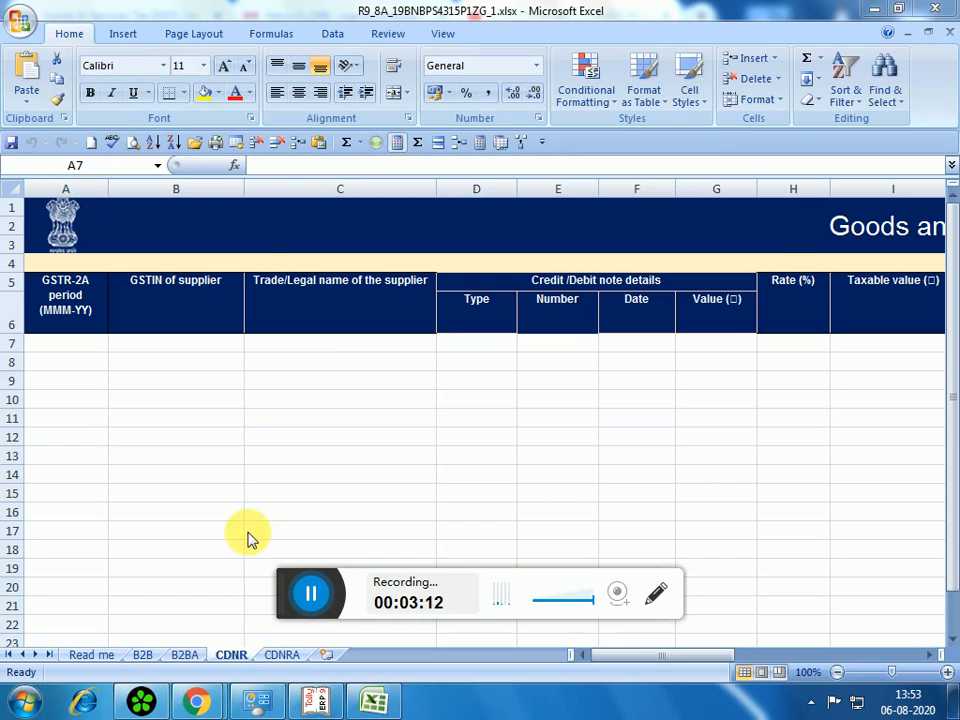
click(283, 658)
click(290, 656)
click(298, 448)
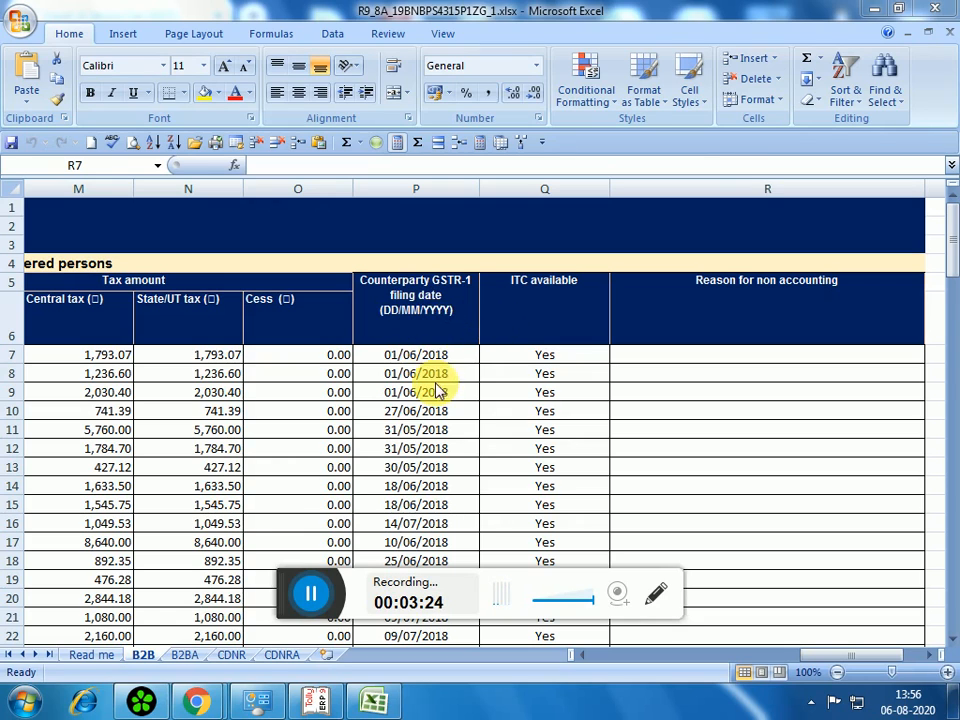
Highlight cells R7 to R16 under Reason for non accounting on the B2B sheet.
key(shift+Down)
key(shift+Down)
key(shift+Down)
key(shift+Down)
key(shift+Down)
key(shift+Down)
key(shift+Down)
key(shift+Down)
key(shift+Down)
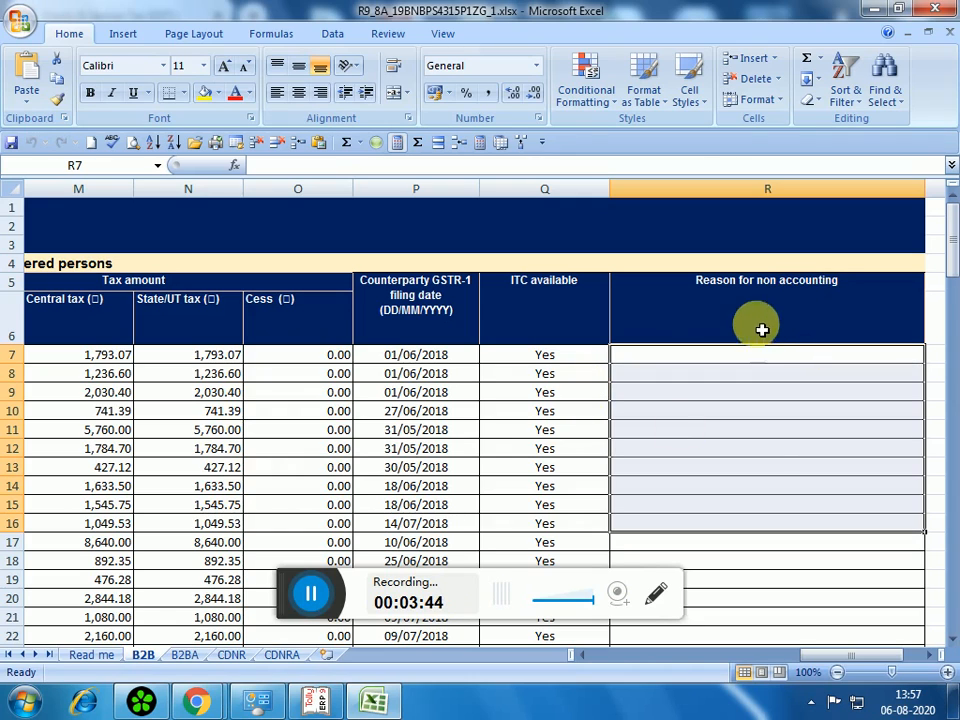
Check the Reason for non accounting header and its first entry, and consult Note 2 on the Read me sheet.
click(720, 325)
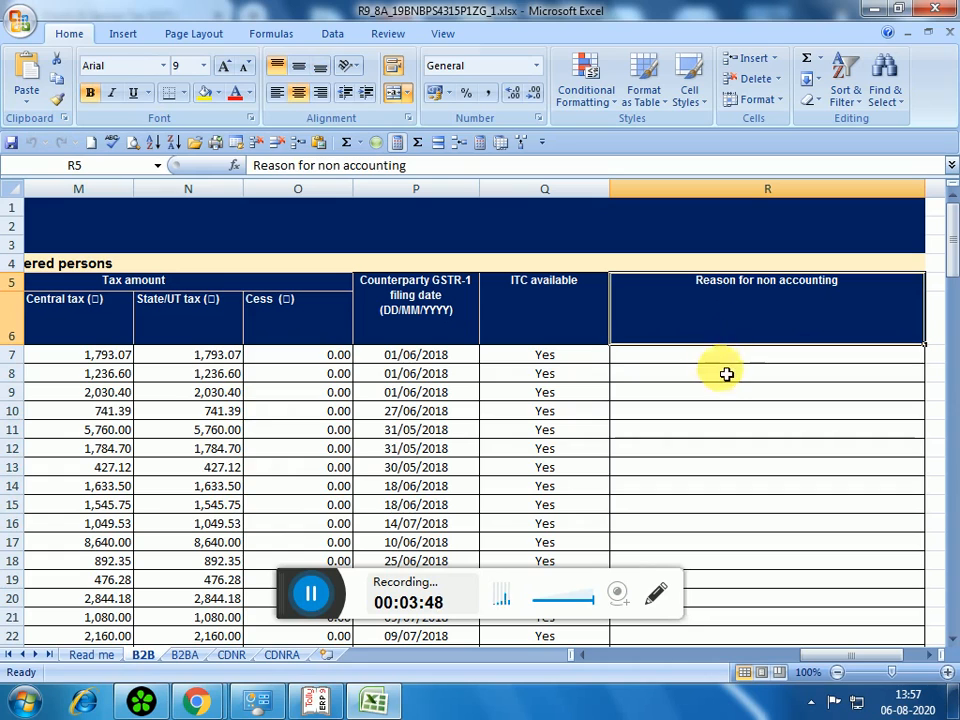
mouse_move(726, 375)
mouse_down()
mouse_move(716, 562)
mouse_move(733, 506)
mouse_move(741, 375)
mouse_up()
click(742, 364)
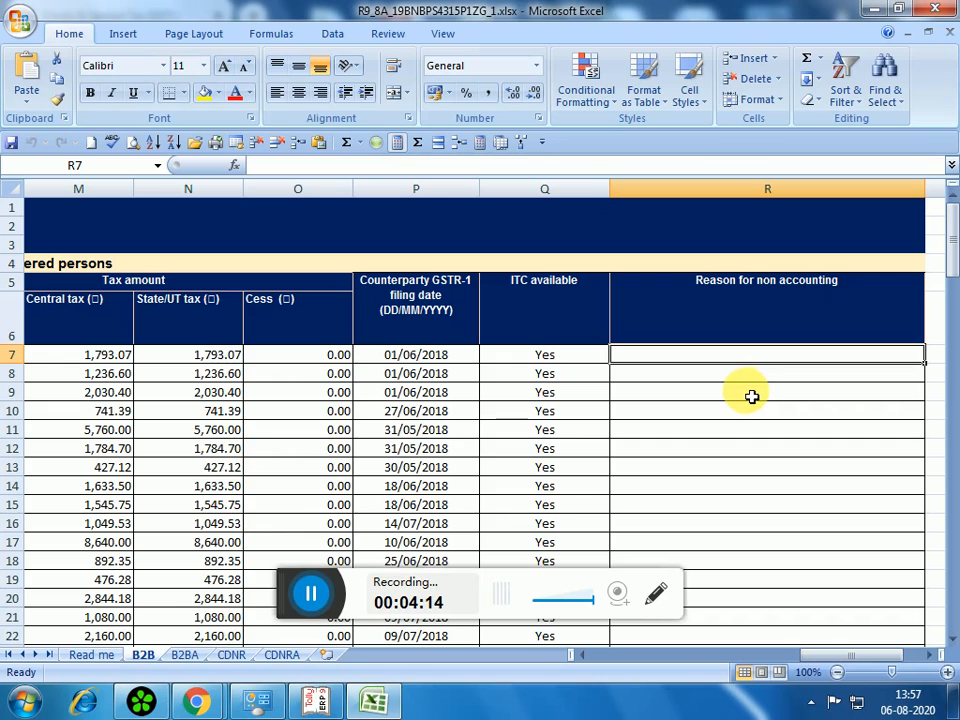
click(313, 594)
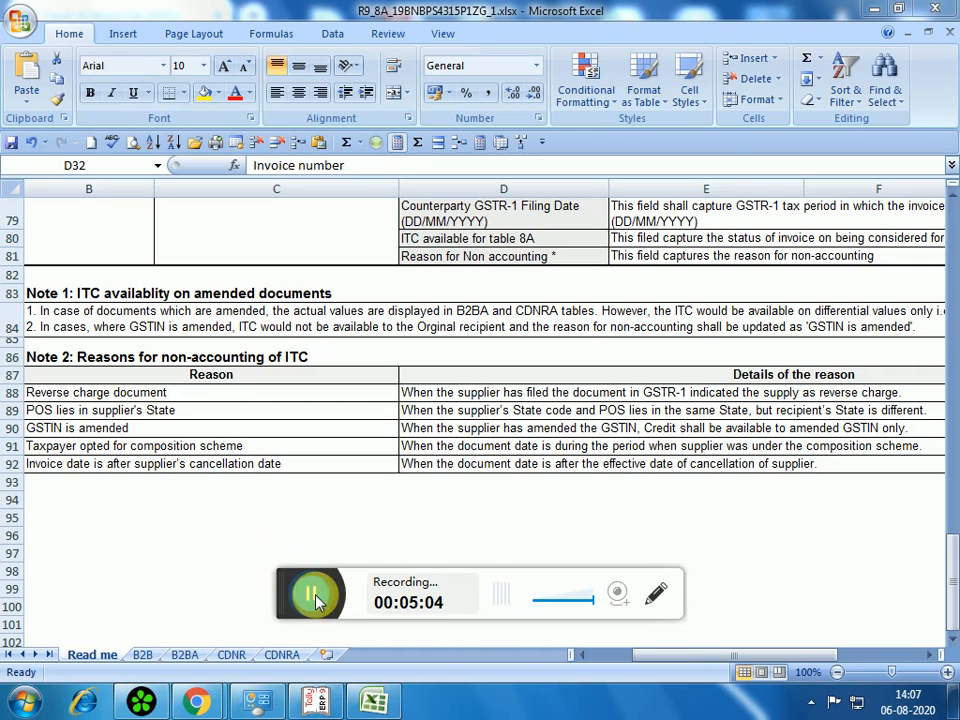
Return to the B2B sheet and browse its invoices by GSTR-2A period, starting from the APR-18 rows.
click(146, 656)
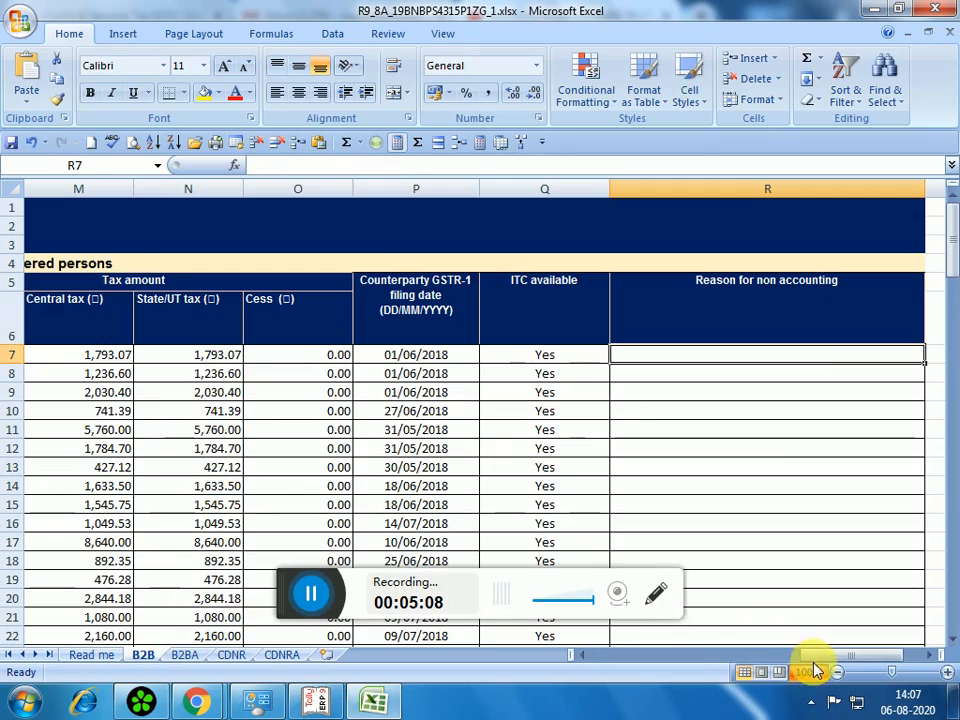
drag(855, 660, 634, 660)
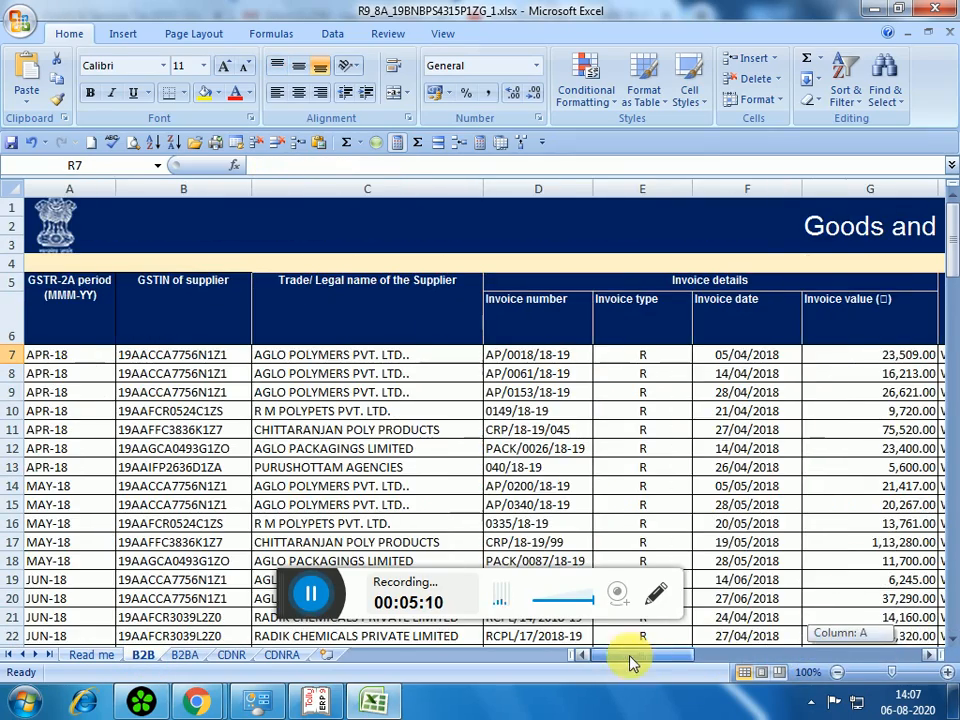
click(500, 357)
mouse_move(630, 658)
mouse_down()
mouse_move(665, 653)
mouse_move(624, 664)
mouse_up()
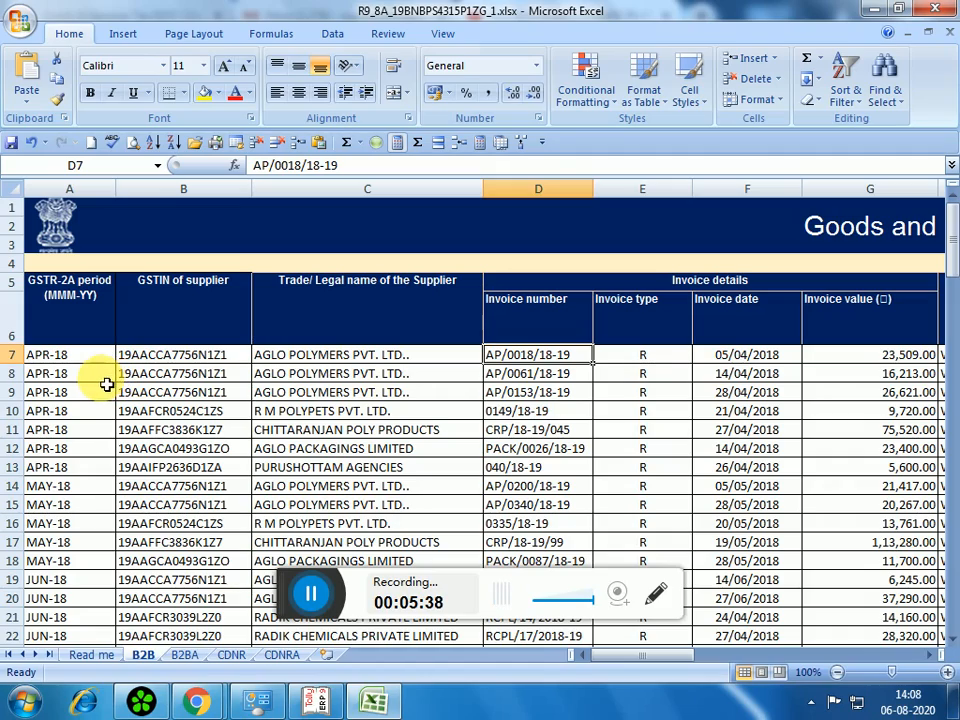
click(86, 360)
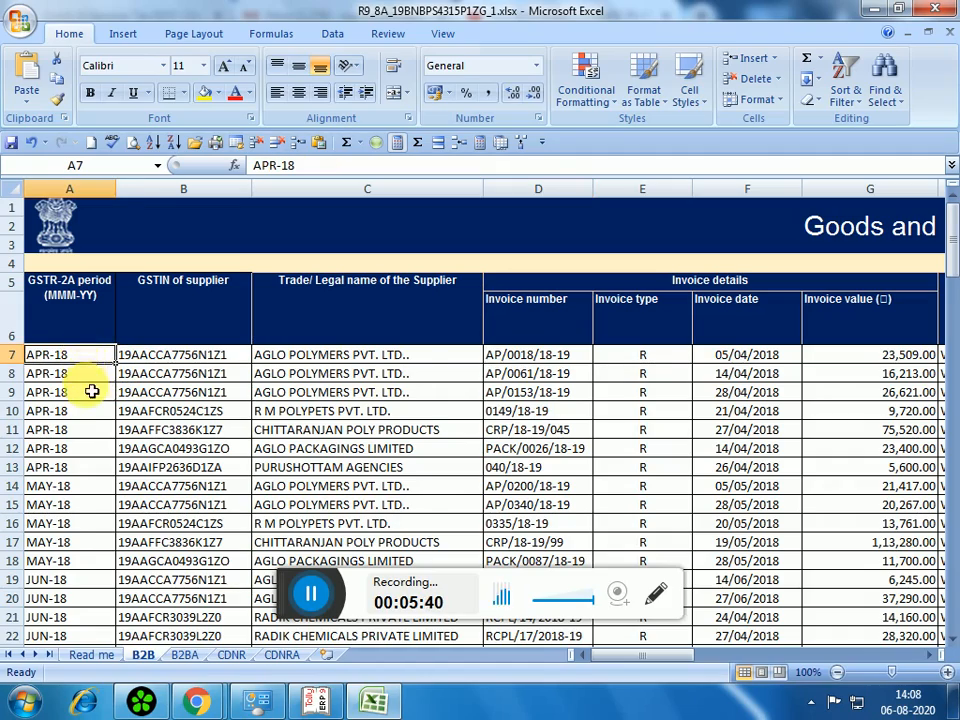
scroll(92, 400, down, 11)
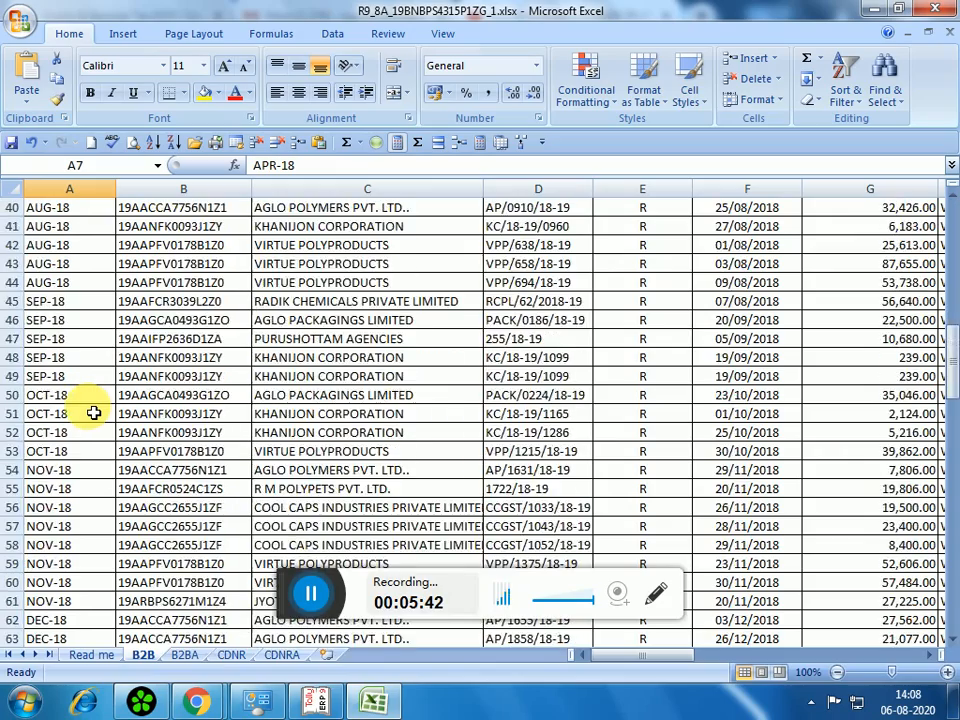
Find where the MAR-19 invoices end on the B2B sheet and select their last row, row 88.
scroll(92, 412, down, 14)
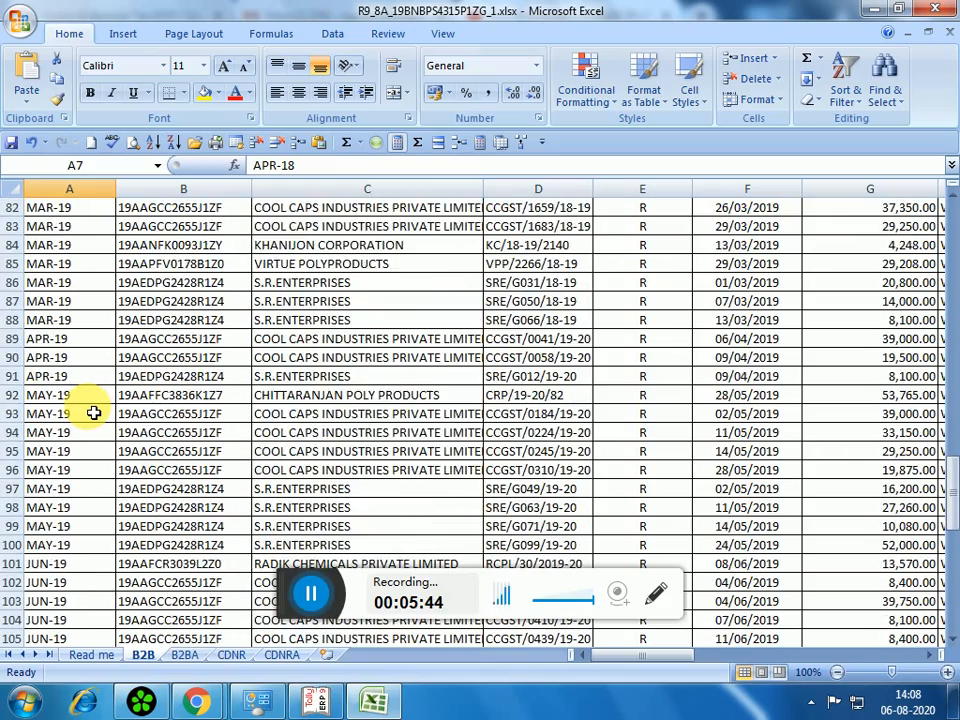
scroll(92, 412, down, 1)
scroll(88, 402, up, 3)
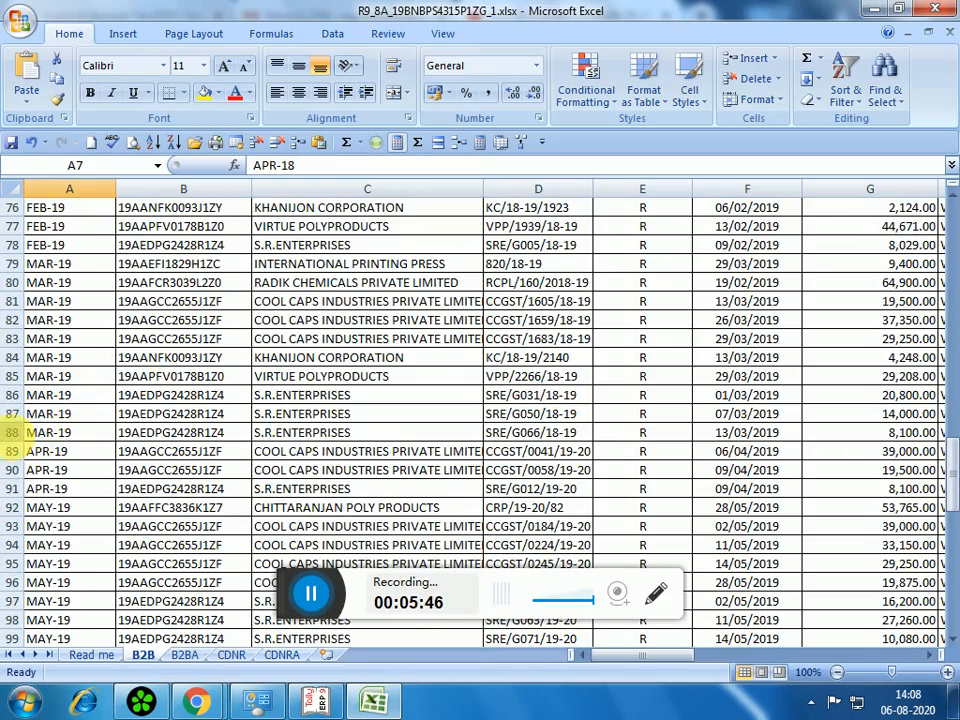
click(12, 432)
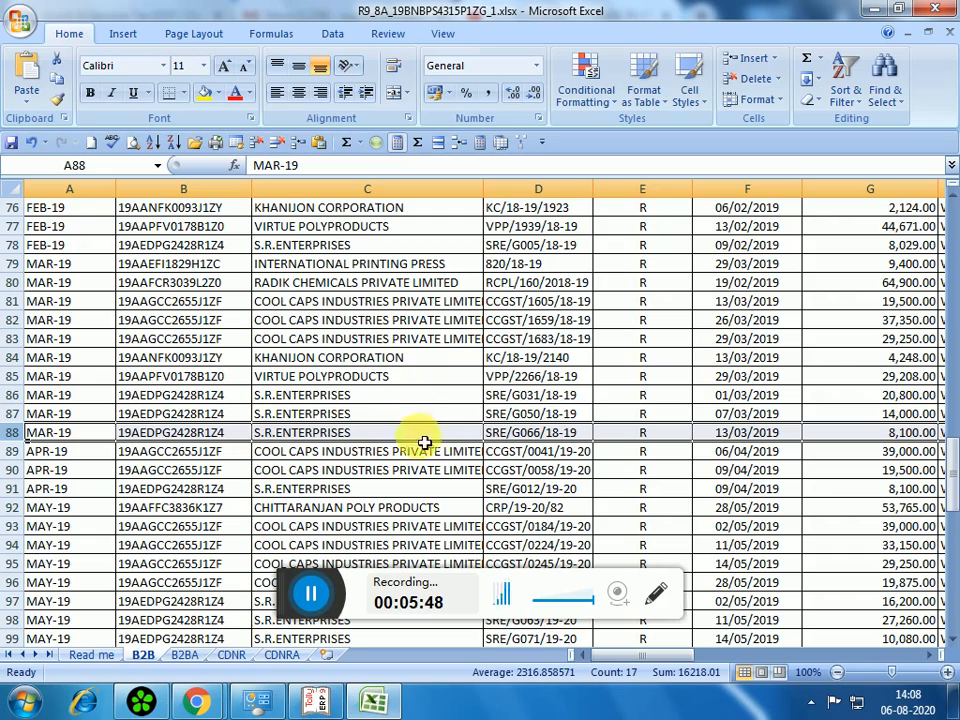
Highlight the APR-19 to SEP-19 period entries in cells A89 to A137 of the B2B sheet.
scroll(236, 456, down, 3)
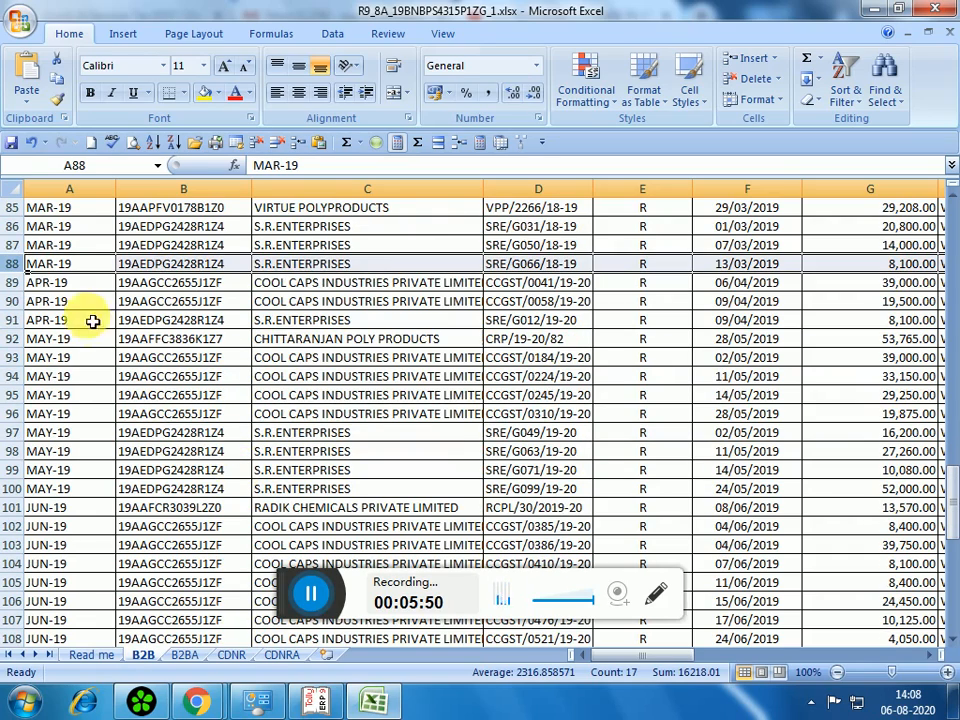
drag(79, 285, 96, 619)
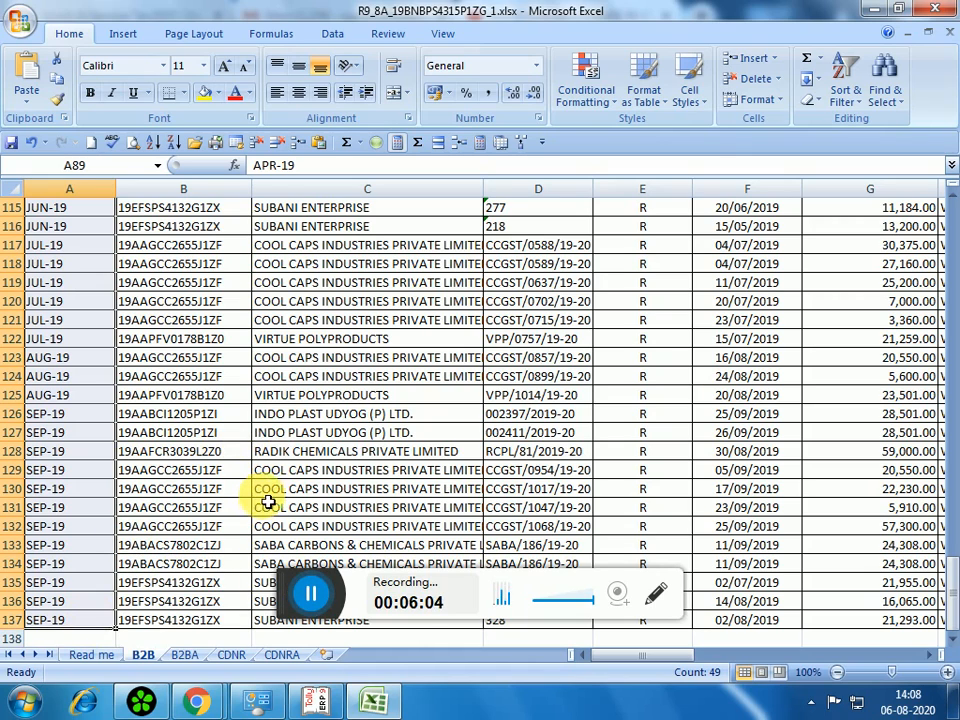
drag(311, 594, 263, 596)
click(263, 596)
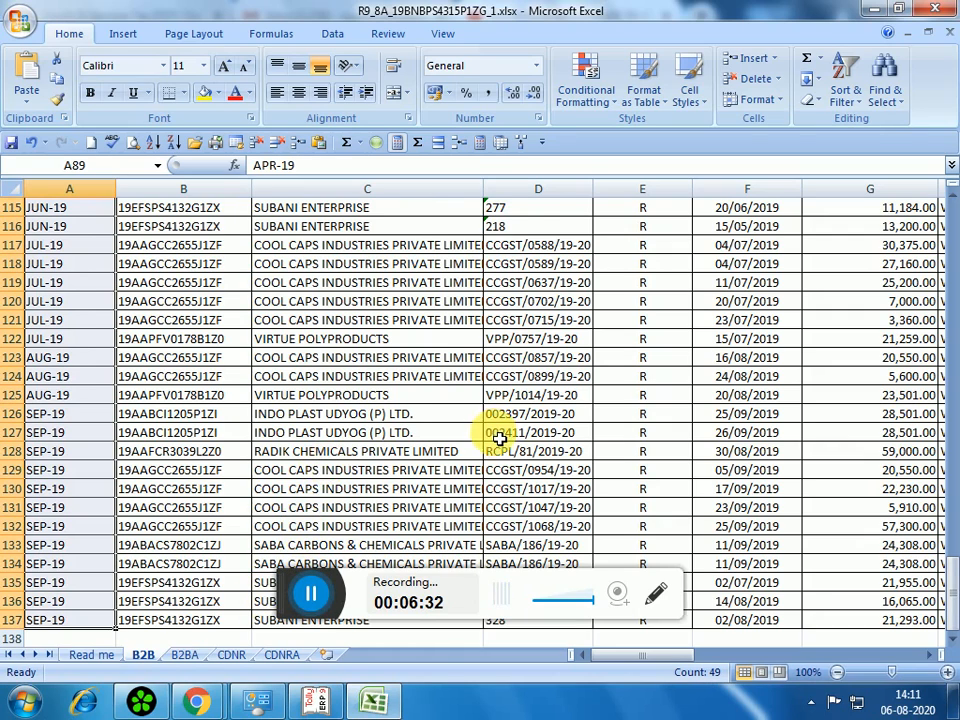
scroll(500, 437, down, 3)
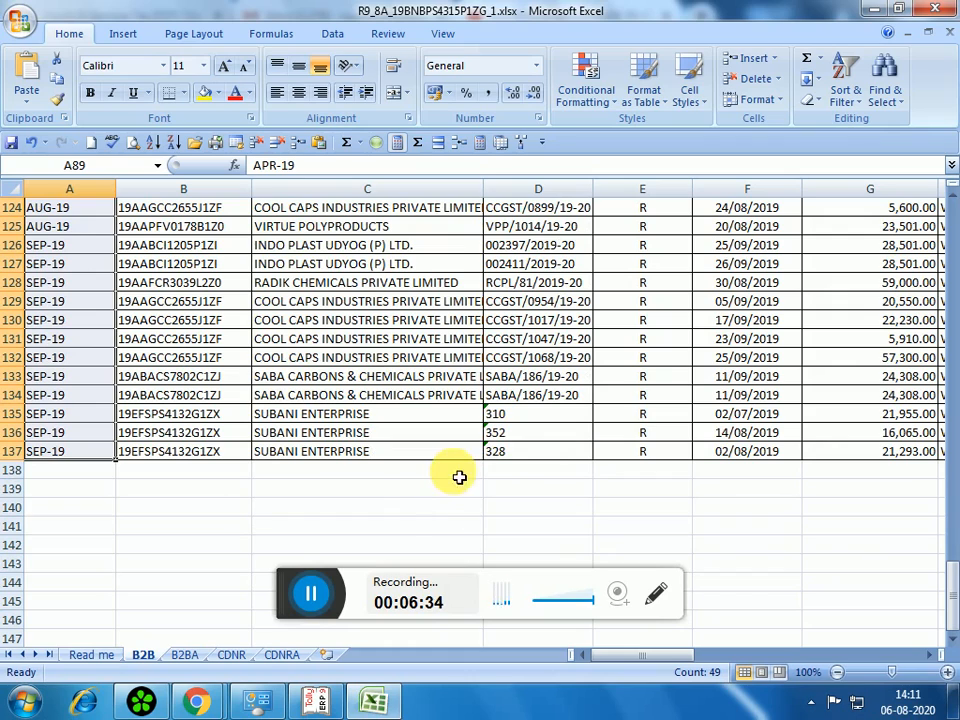
click(397, 491)
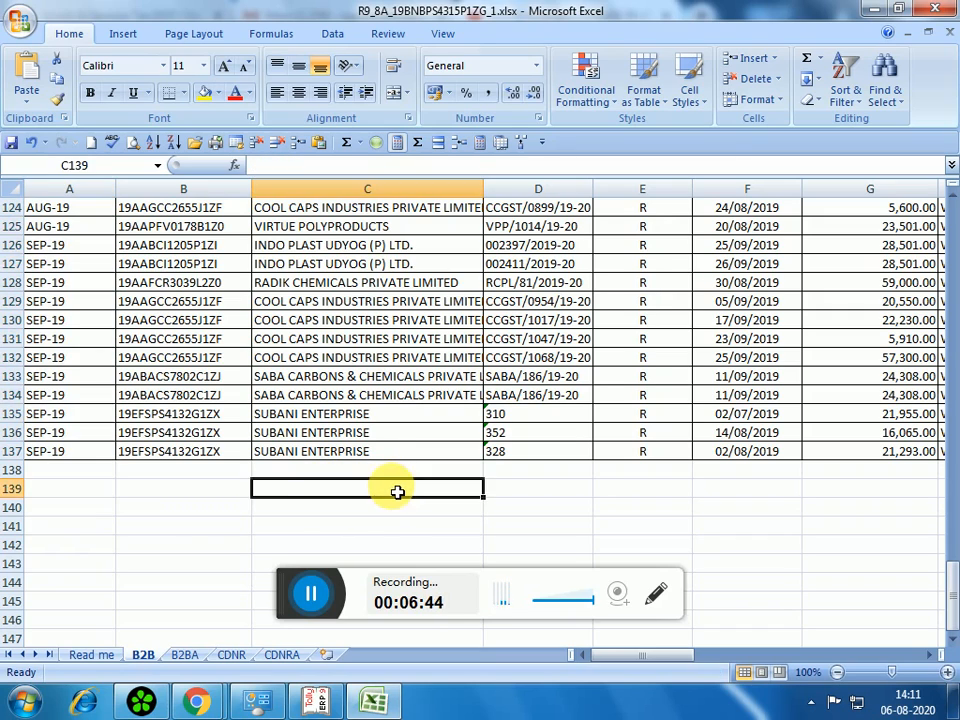
click(227, 491)
click(355, 491)
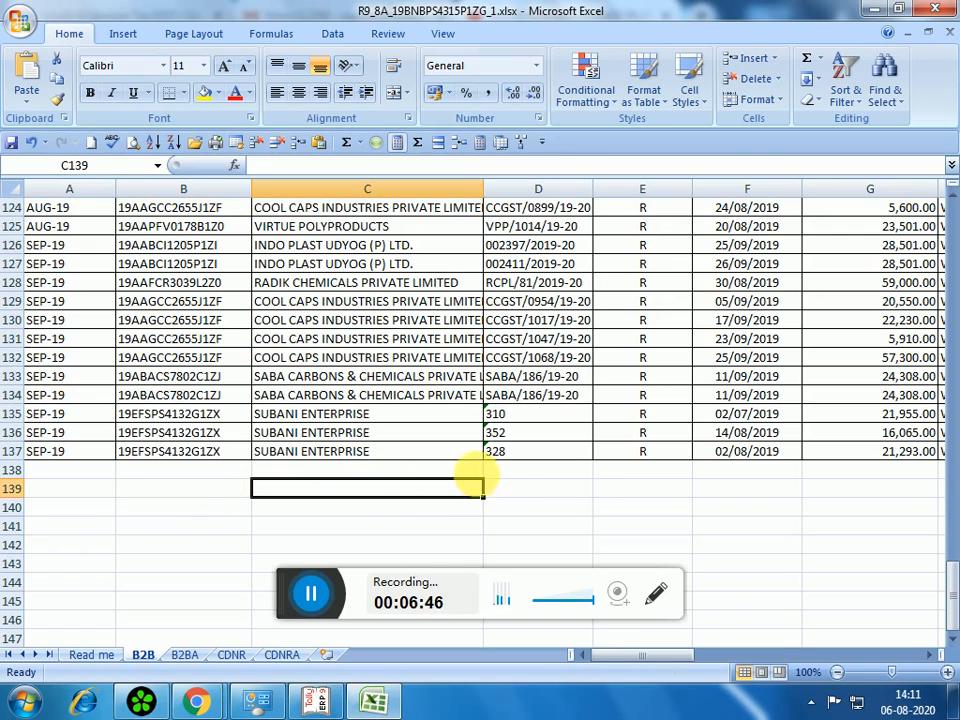
click(514, 491)
click(400, 491)
click(212, 493)
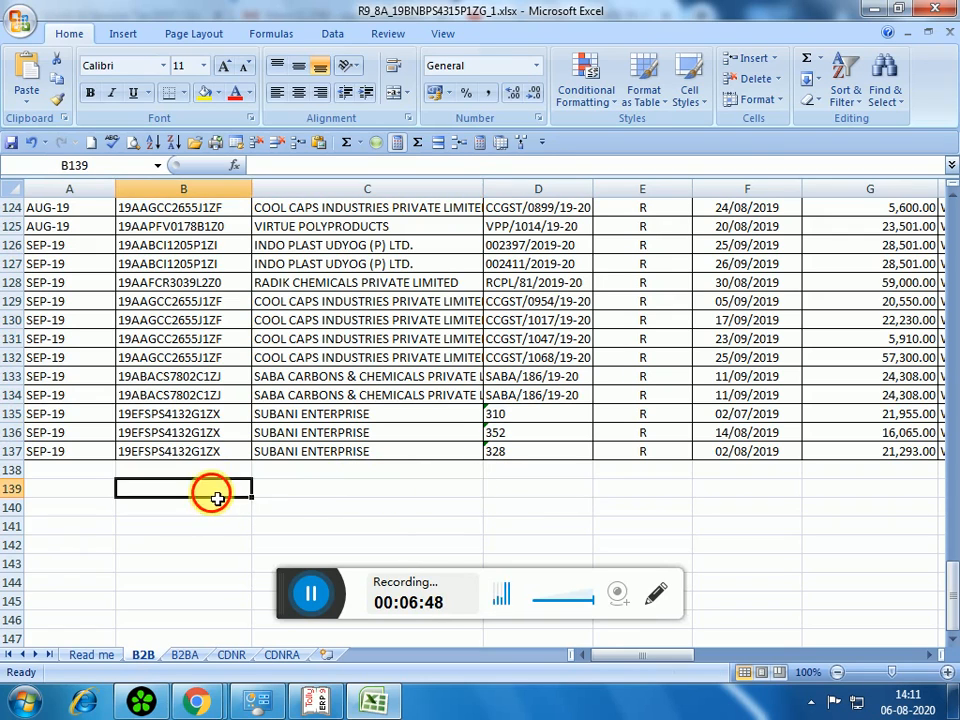
click(370, 493)
click(428, 495)
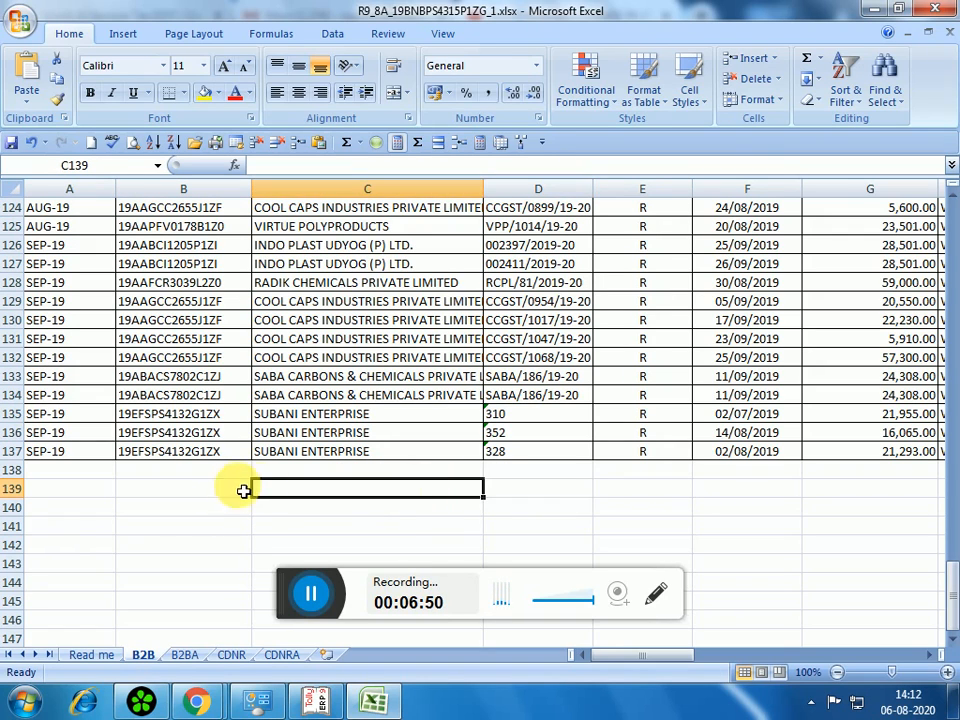